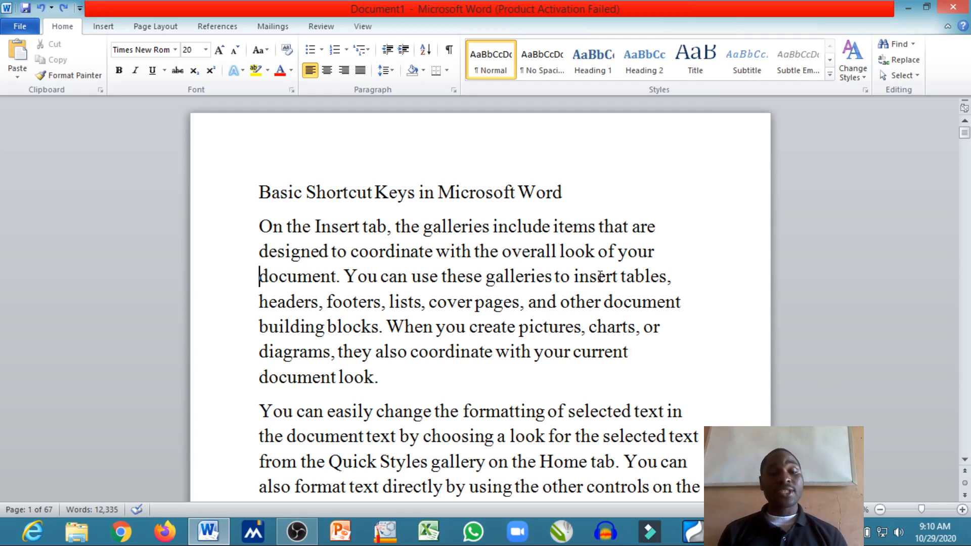
# Select and deselect the whole document, and make the title line "Basic Shortcut Keys in Microsoft Word" bold
pyautogui.hotkey('ctrl', 'a')
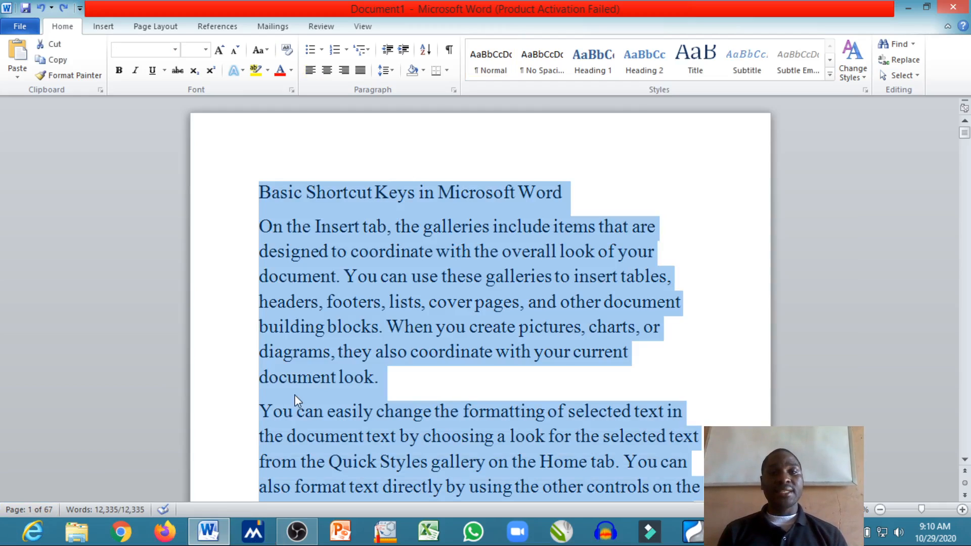
pyautogui.click(569, 204)
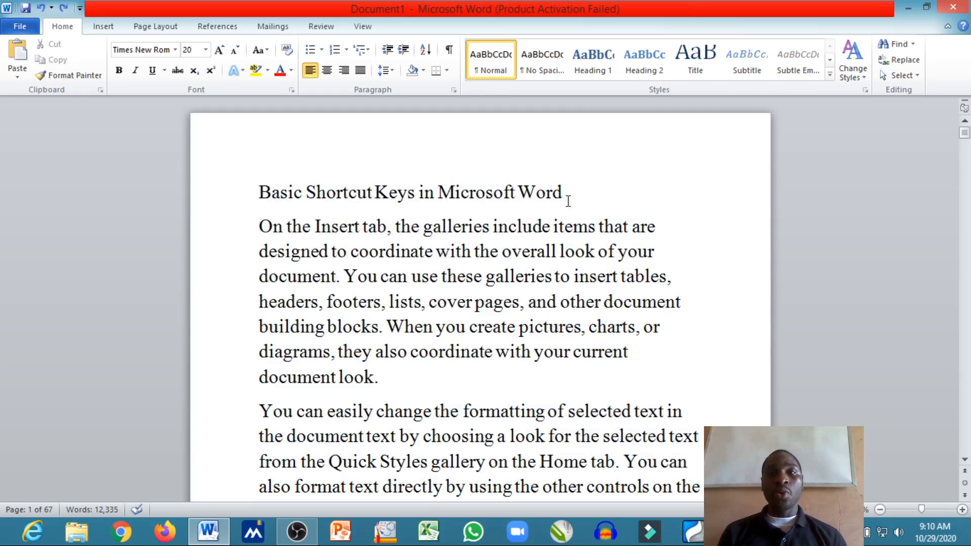
pyautogui.moveTo(567, 200); pyautogui.dragTo(268, 197)
pyautogui.hotkey('ctrl', 'b')
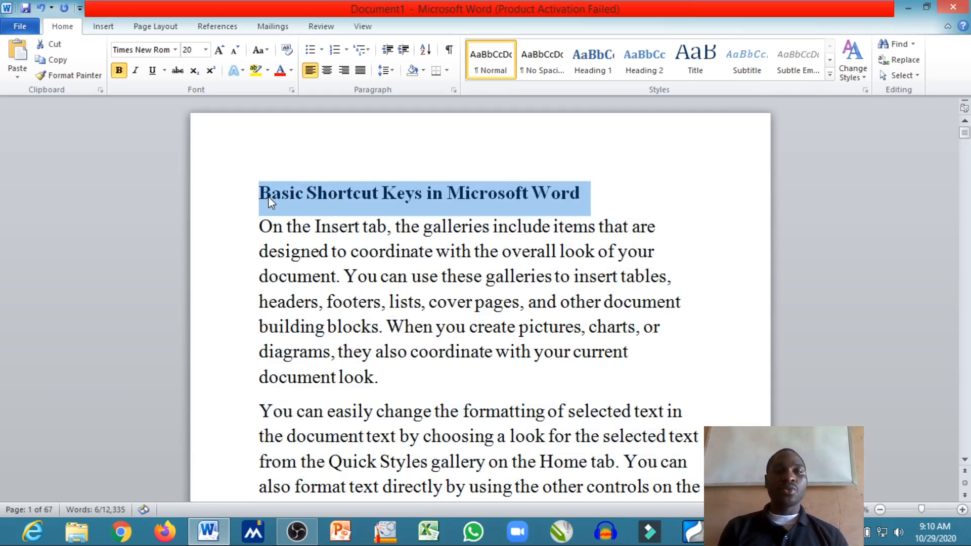
pyautogui.click(427, 192)
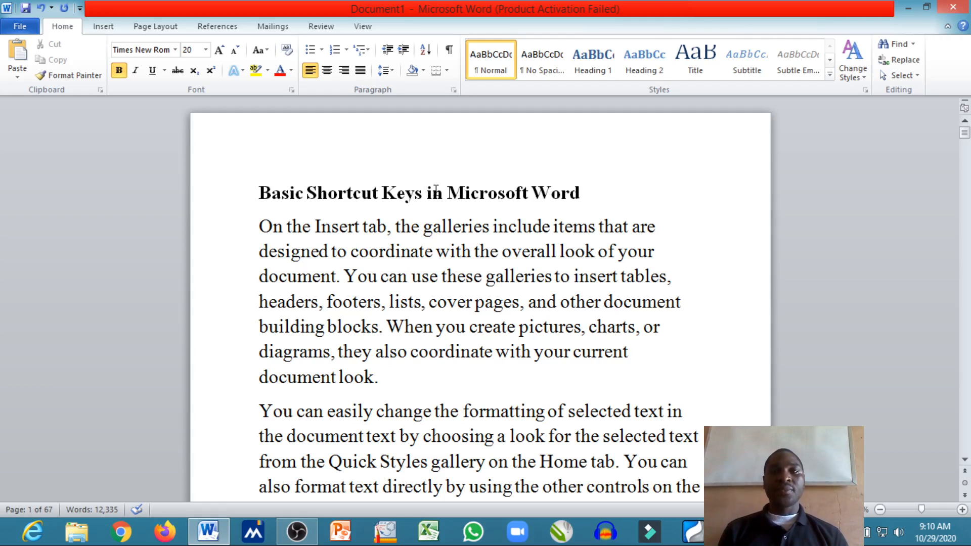
# Add blank lines below the bold title and paste a copy of the title directly beneath it
pyautogui.click(587, 193)
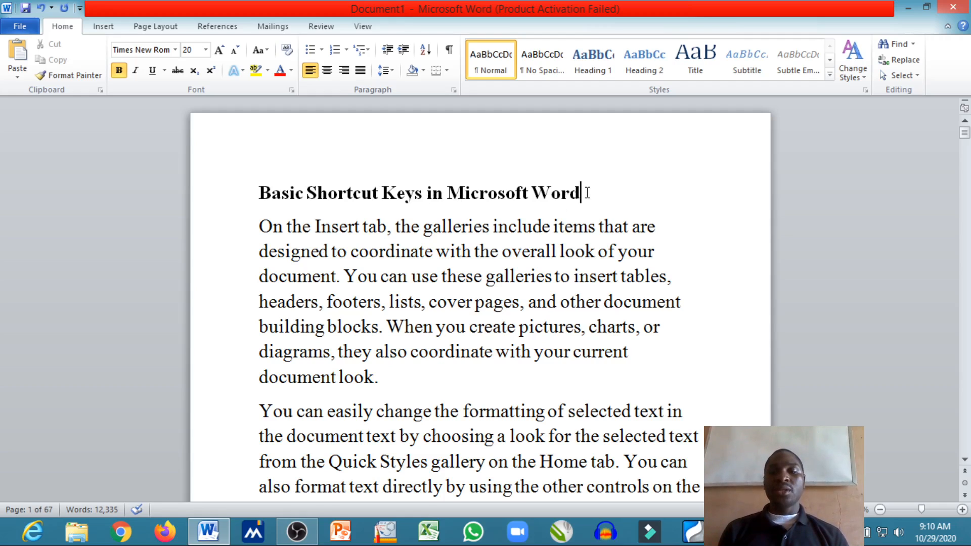
pyautogui.press('Return')
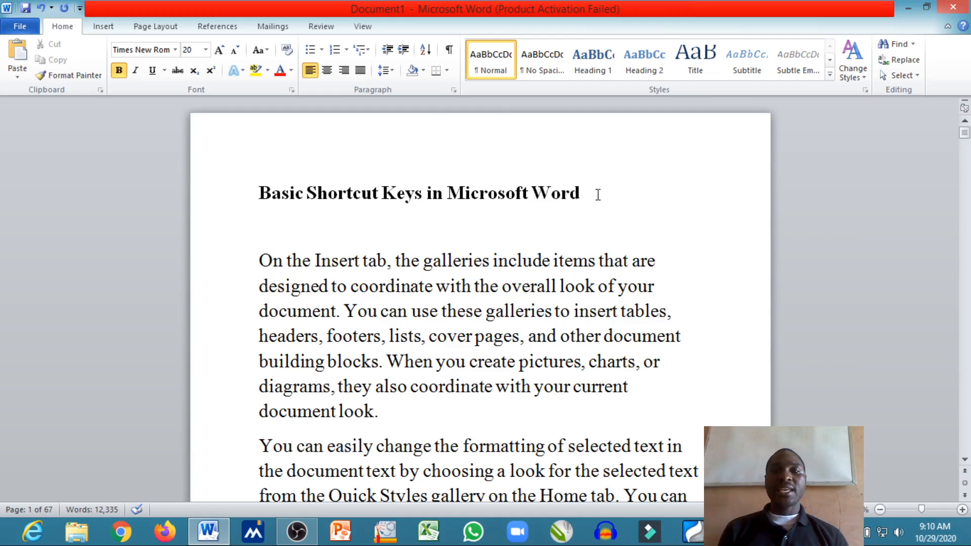
pyautogui.moveTo(596, 193); pyautogui.dragTo(268, 190)
pyautogui.hotkey('ctrl', 'c')
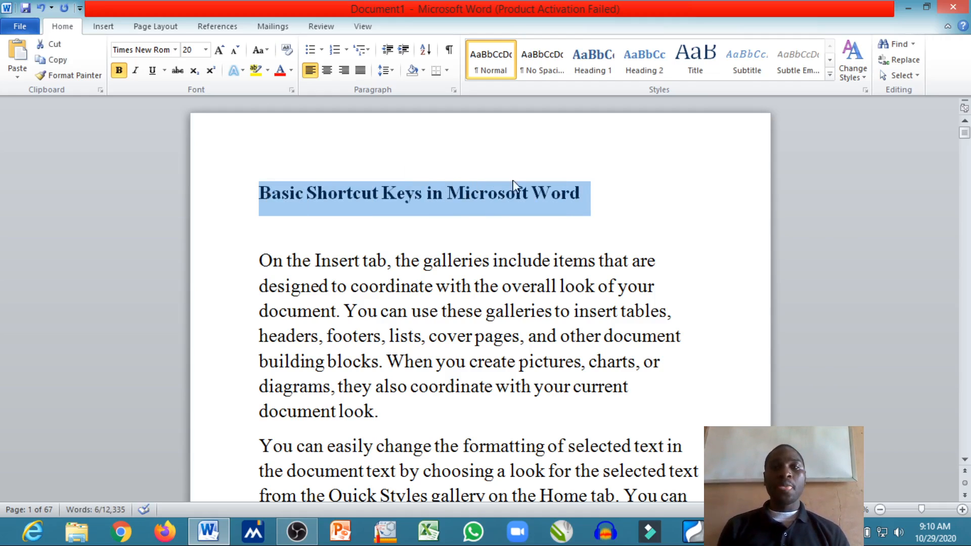
pyautogui.click(587, 196)
pyautogui.press('Return')
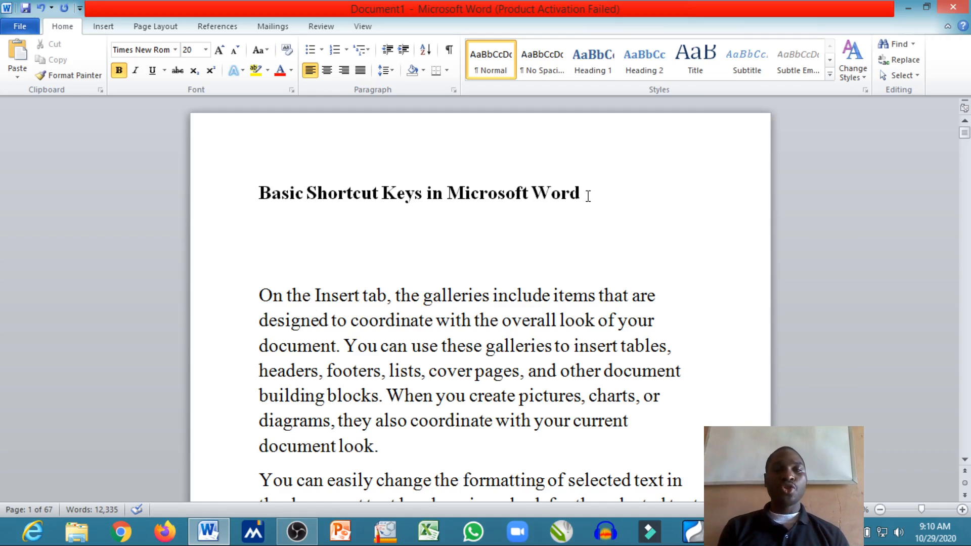
pyautogui.hotkey('ctrl', 'v')
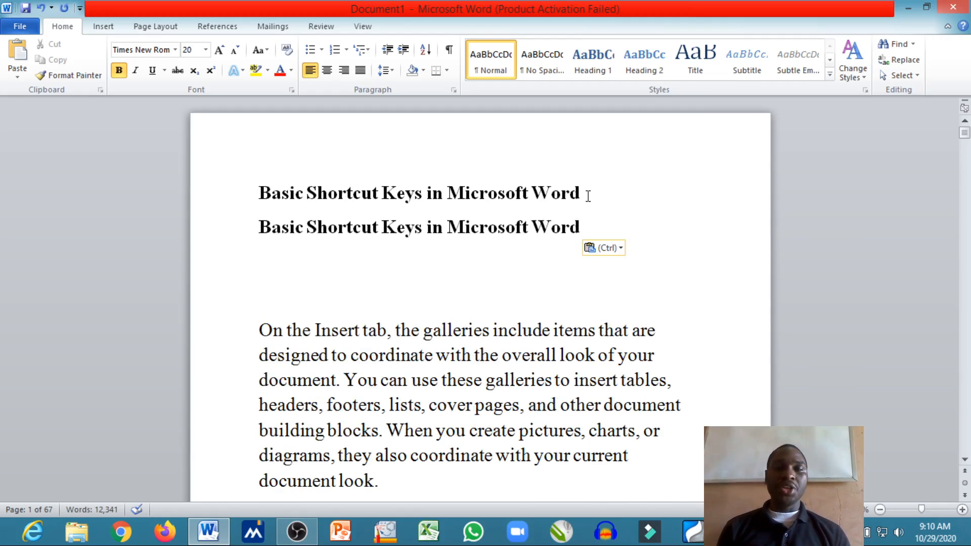
pyautogui.click(588, 196)
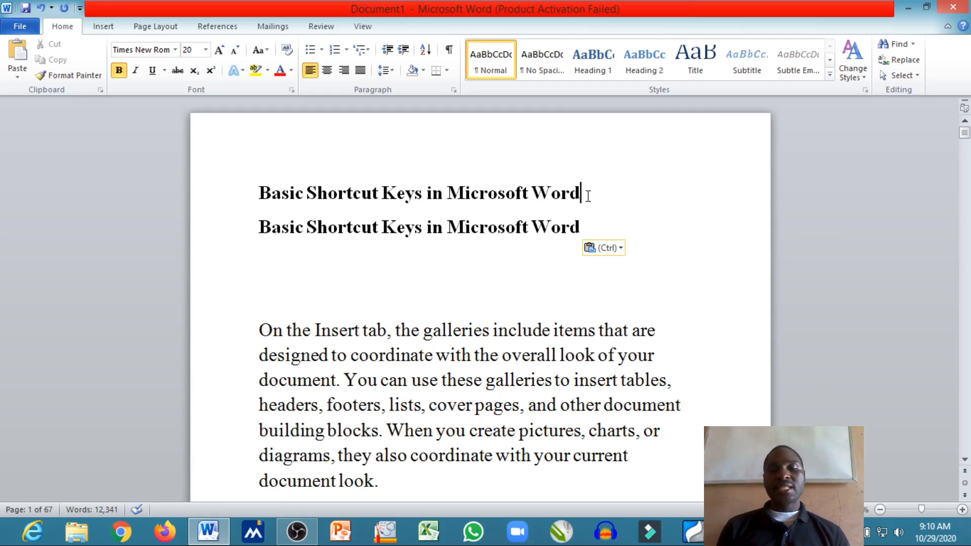
pyautogui.write('N')
pyautogui.press('BackSpace')
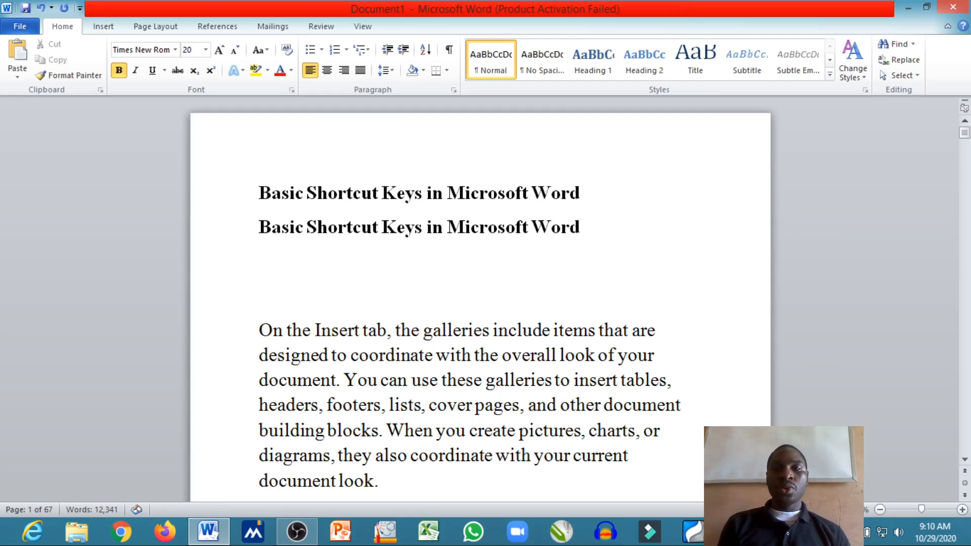
# Insert a new line below the second title containing the letter "N"
pyautogui.click(612, 232)
pyautogui.press('Return')
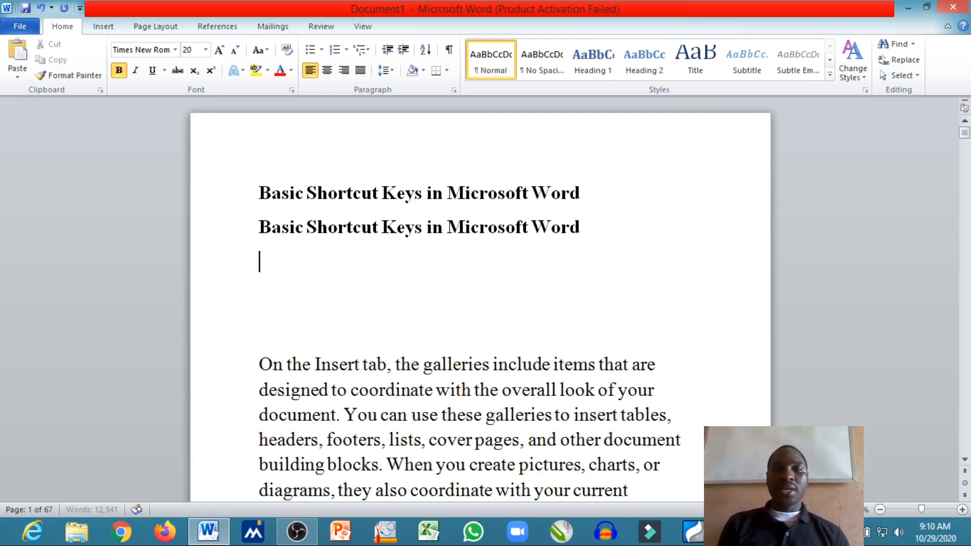
pyautogui.write('N')
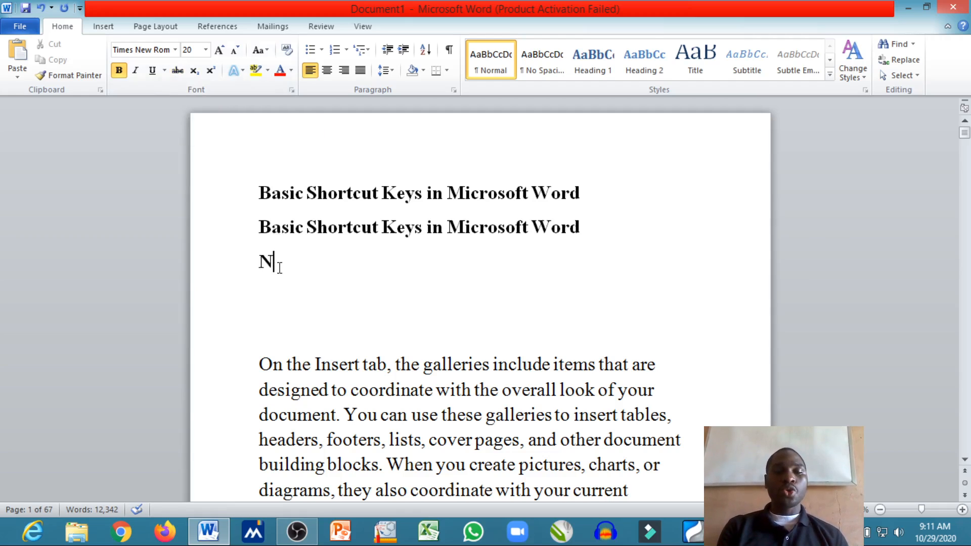
# Apply the Double strikethrough font effect to the letter "N" below the two titles
pyautogui.hotkey('ctrl', 'd')
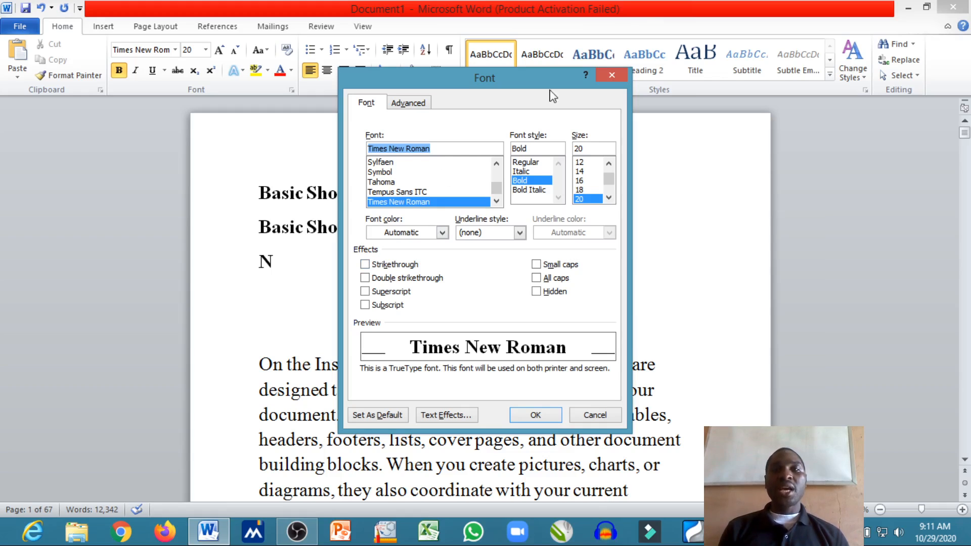
pyautogui.click(611, 75)
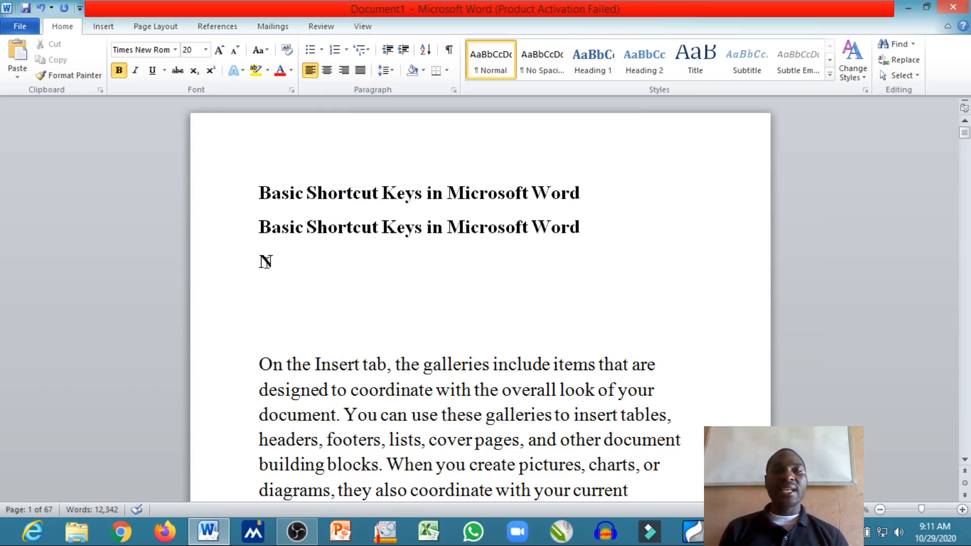
pyautogui.click(247, 262)
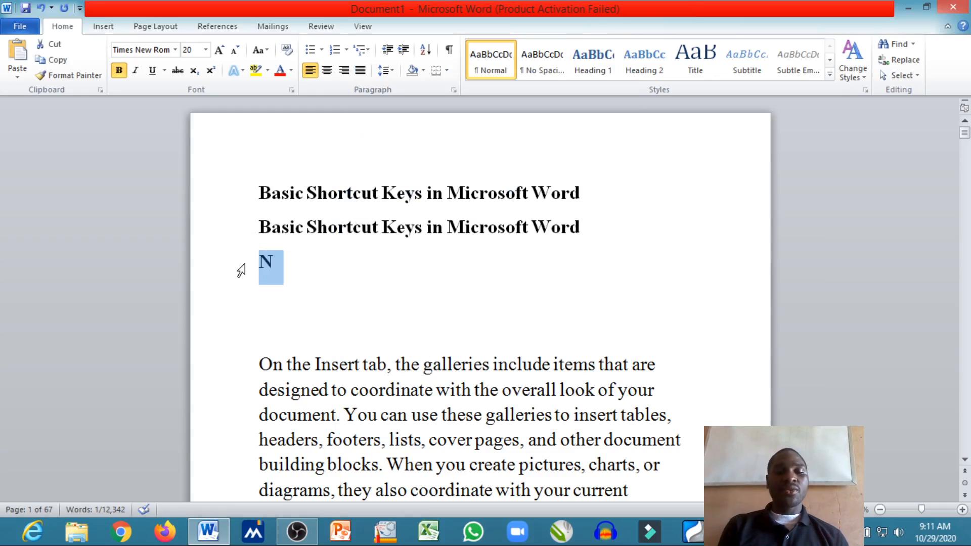
pyautogui.hotkey('ctrl', 'd')
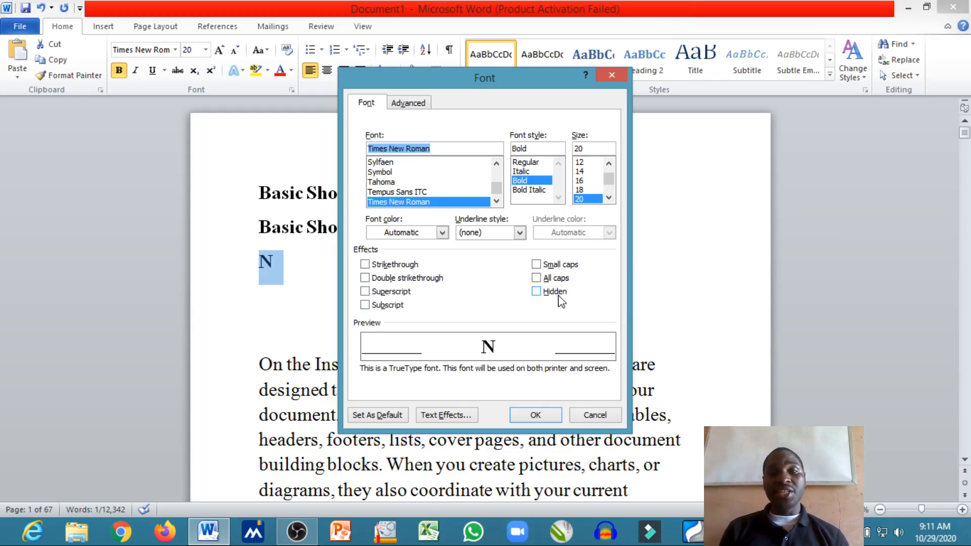
pyautogui.click(383, 279)
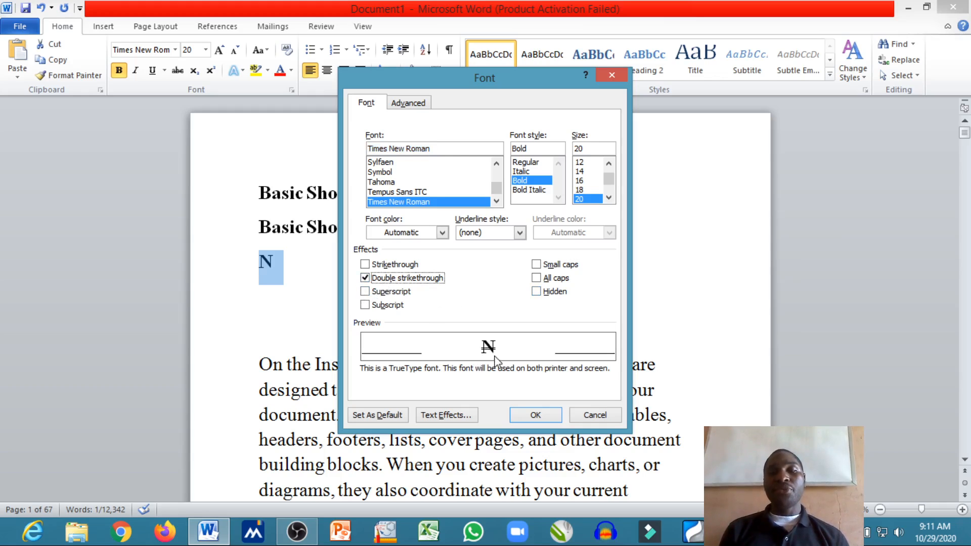
pyautogui.click(527, 415)
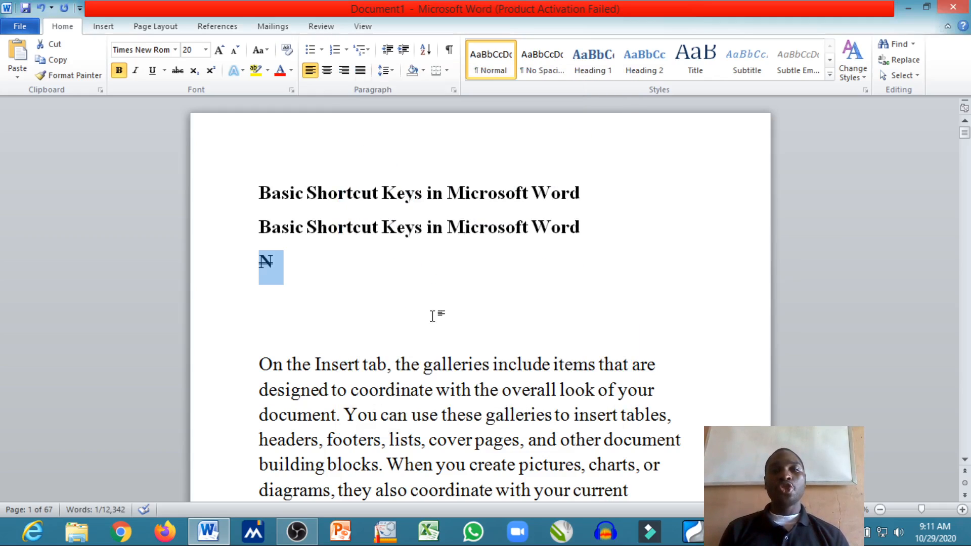
# Undo and redo the double strikethrough on the letter "N"
pyautogui.click(370, 277)
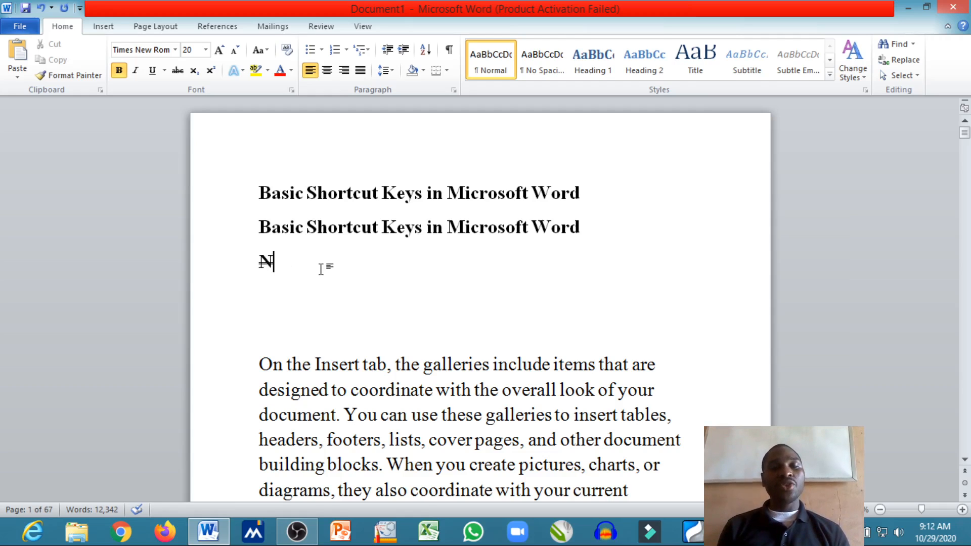
pyautogui.hotkey('ctrl', 'z')
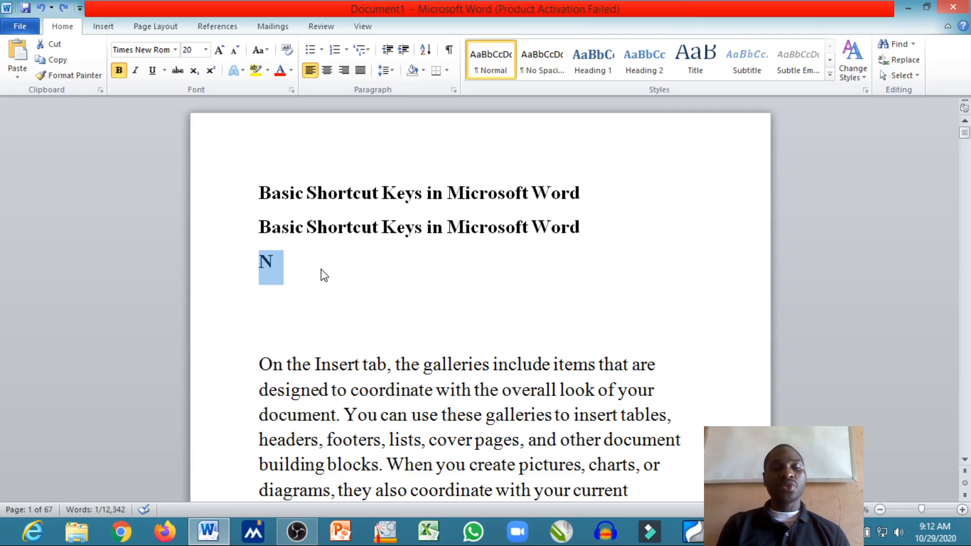
pyautogui.hotkey('ctrl', 'y')
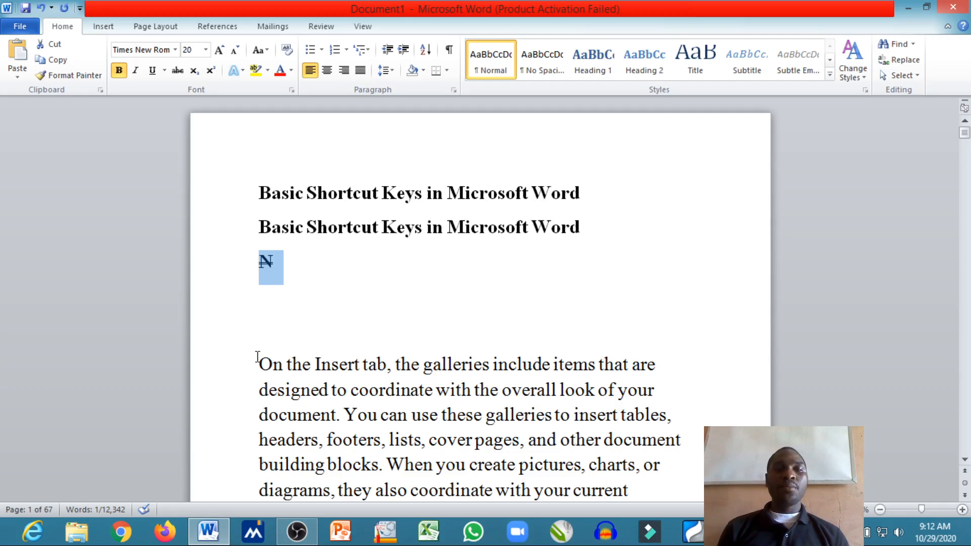
# Delete the first three lines of the paragraph starting "On the Insert tab" and undo the deletion, doing this twice
pyautogui.moveTo(257, 359); pyautogui.dragTo(675, 419)
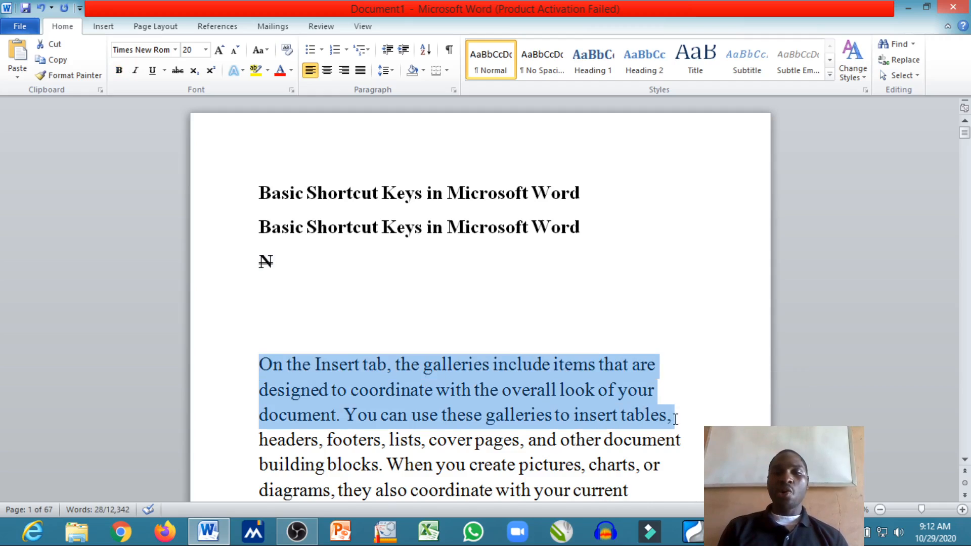
pyautogui.press('Delete')
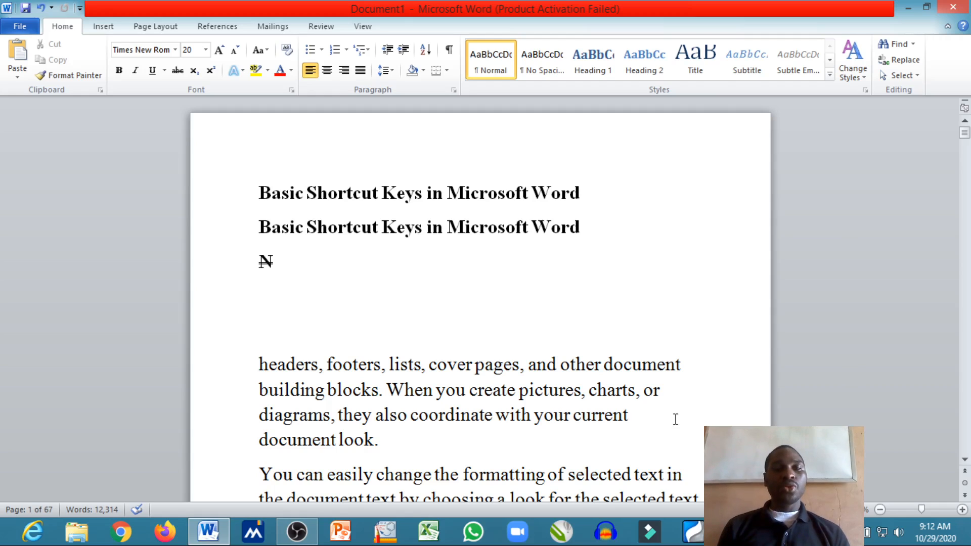
pyautogui.hotkey('ctrl', 'z')
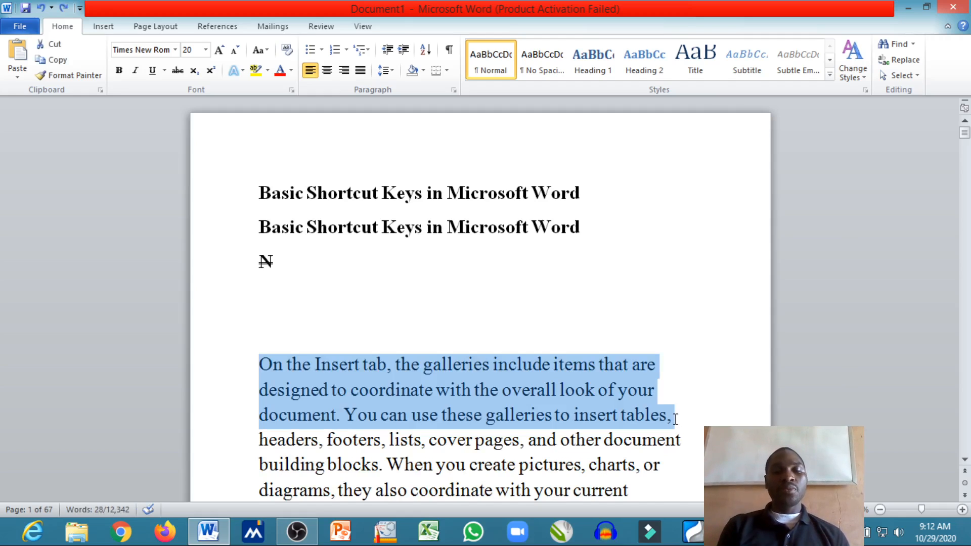
pyautogui.press('Delete')
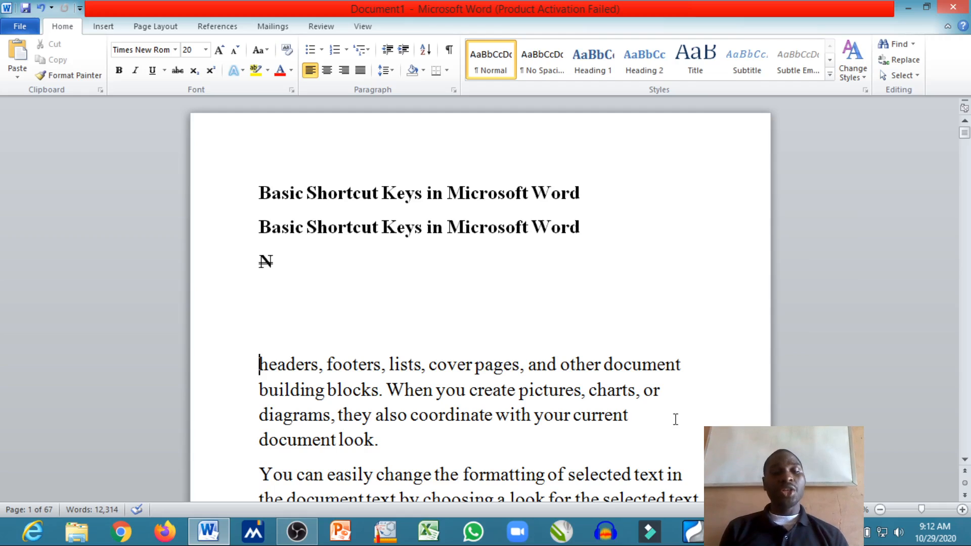
pyautogui.hotkey('ctrl', 'z')
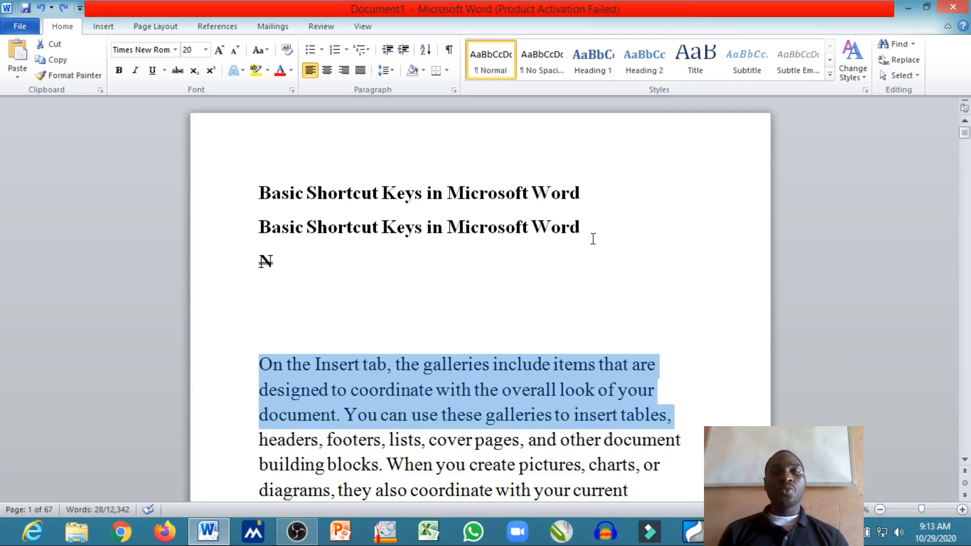
# Move the second title by cutting it and pasting it on its own line after "insert tables," in the first paragraph
pyautogui.moveTo(593, 238); pyautogui.dragTo(260, 238)
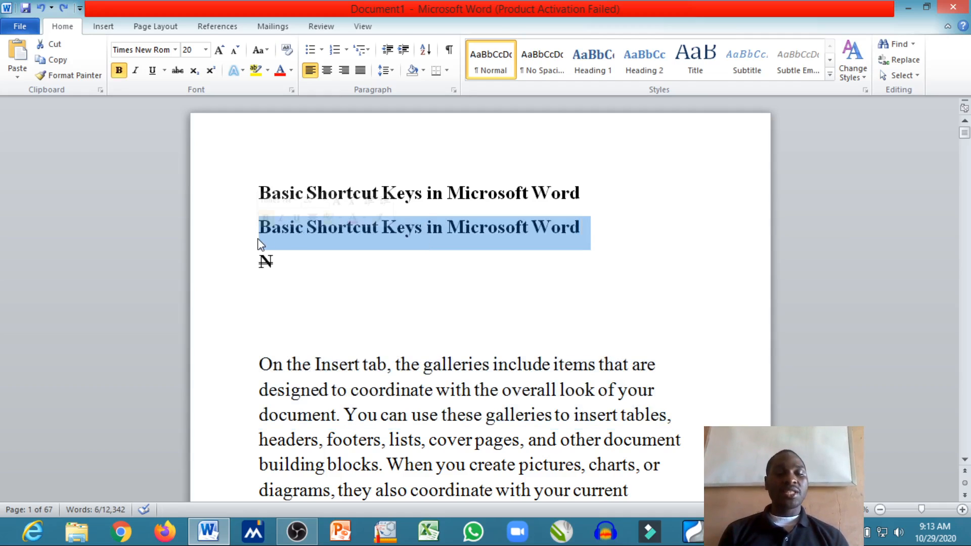
pyautogui.hotkey('ctrl', 'x')
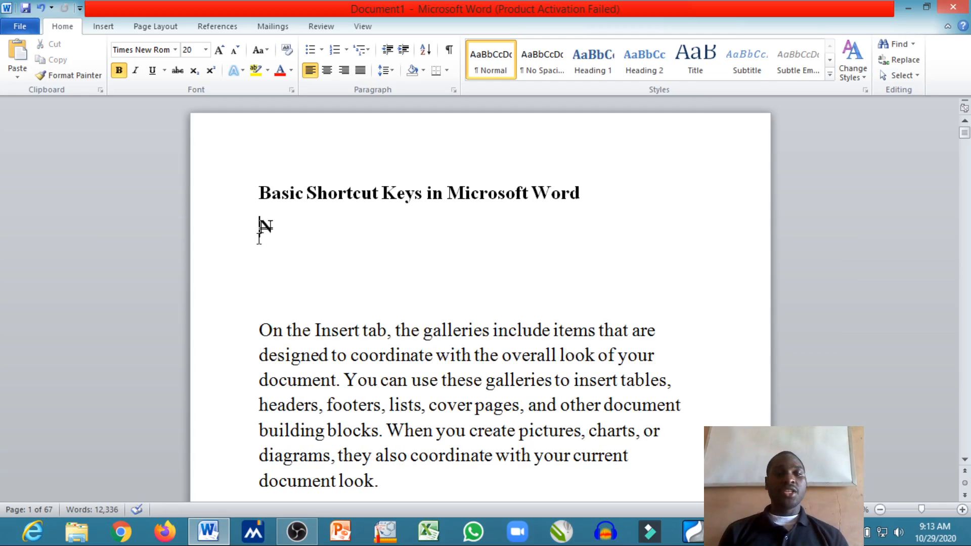
pyautogui.click(676, 386)
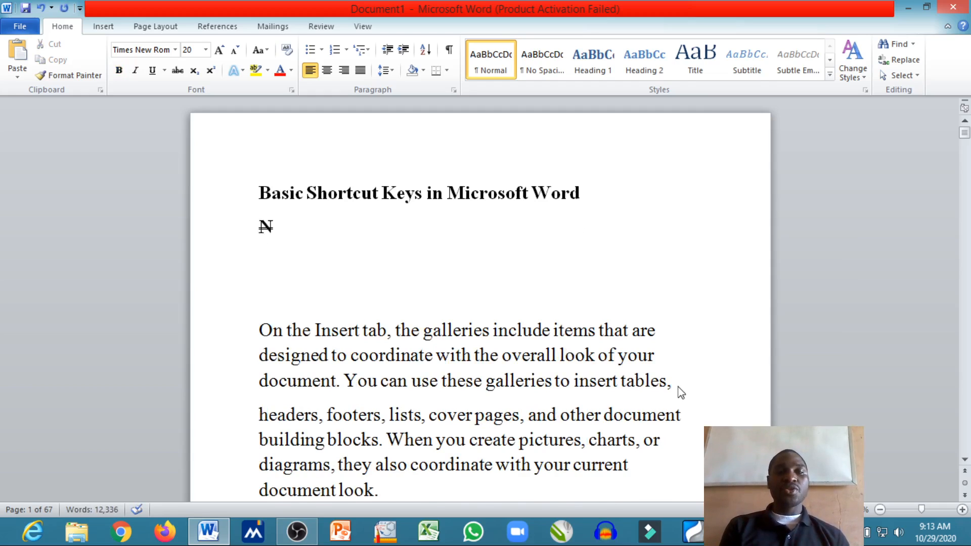
pyautogui.hotkey('ctrl', 'v')
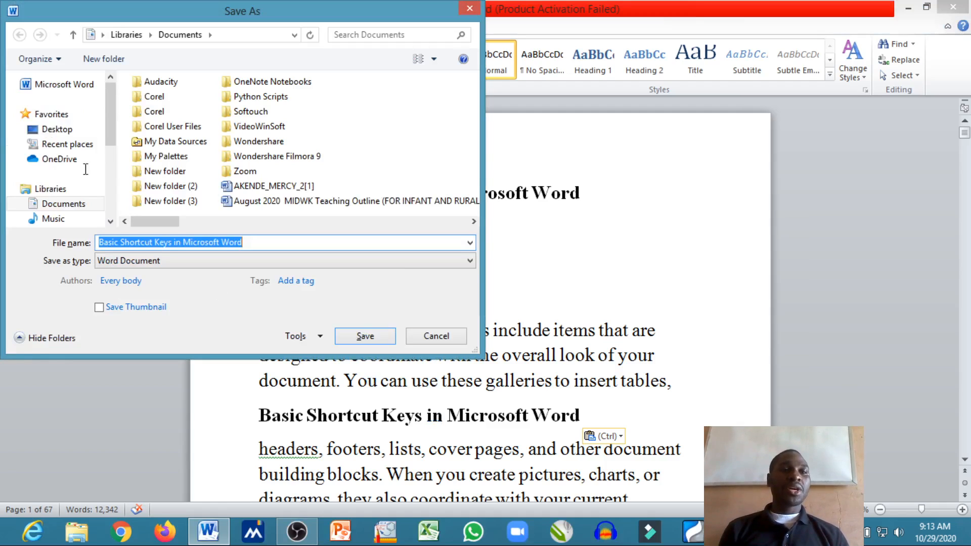
# Save the document to the Desktop as a Word Document named "Basic Shortcut Keys in Microsoft Word"
pyautogui.click(58, 130)
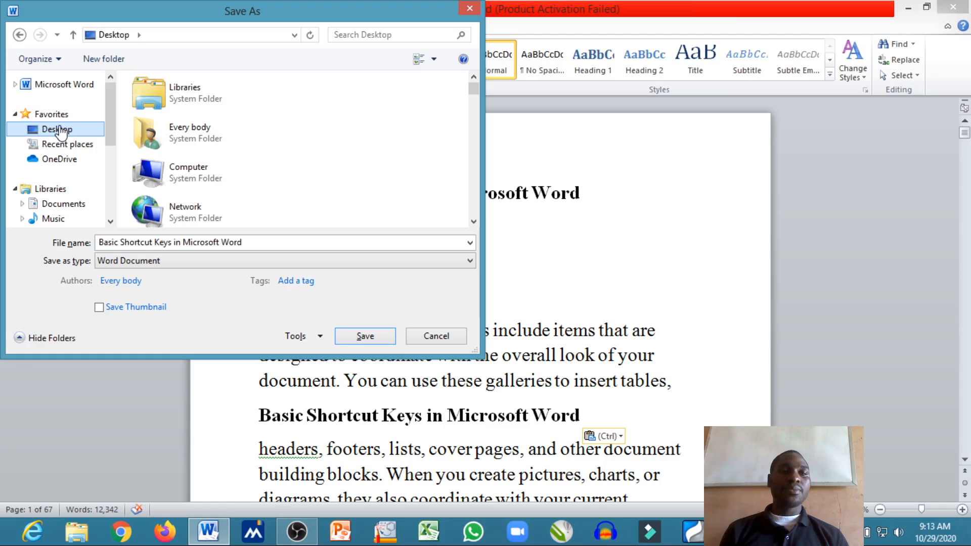
pyautogui.click(365, 337)
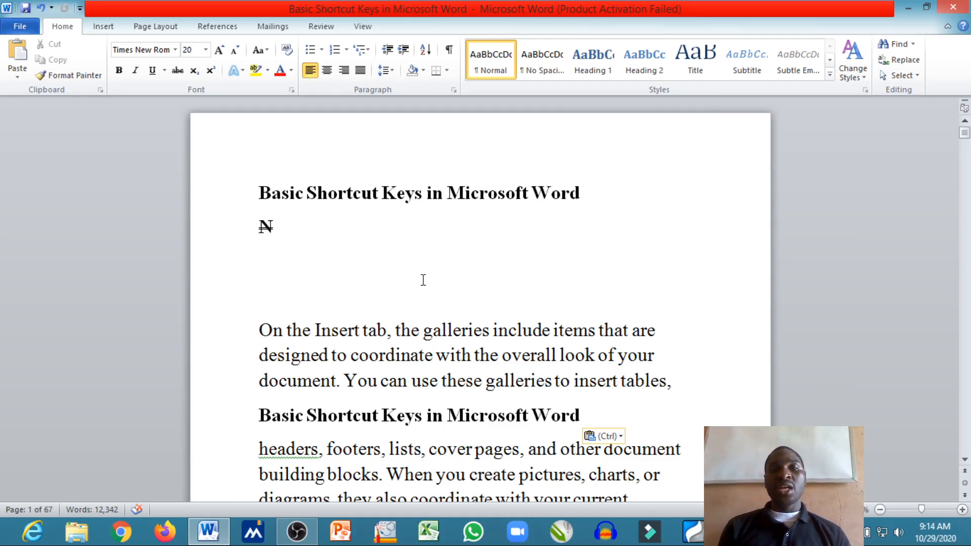
# Open the print settings and choose the HP DeskJet 2600 series printer
pyautogui.hotkey('ctrl', 'p')
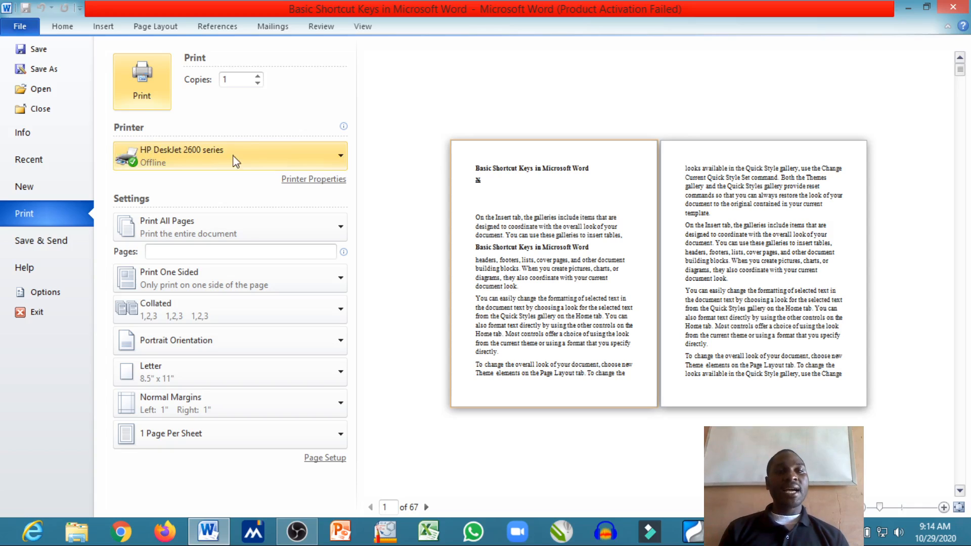
pyautogui.click(338, 159)
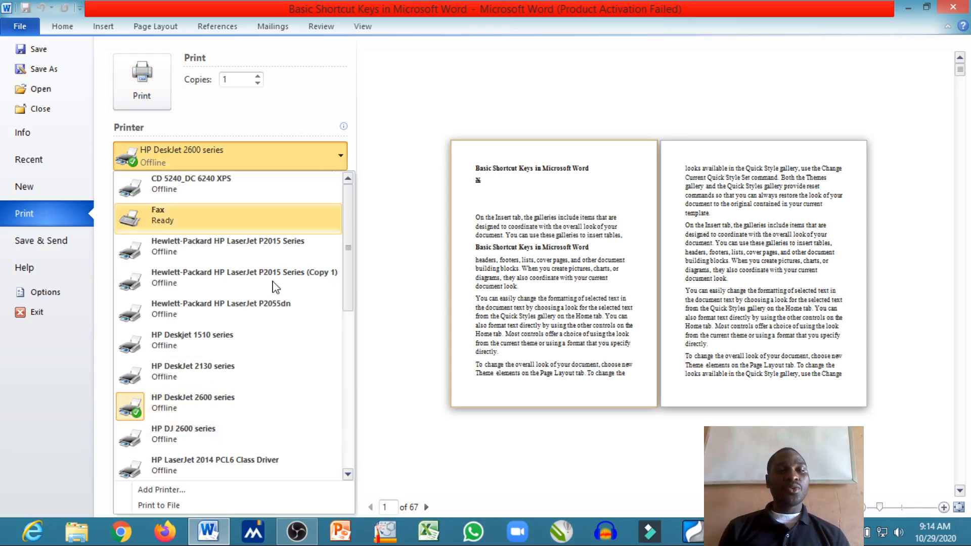
pyautogui.click(248, 407)
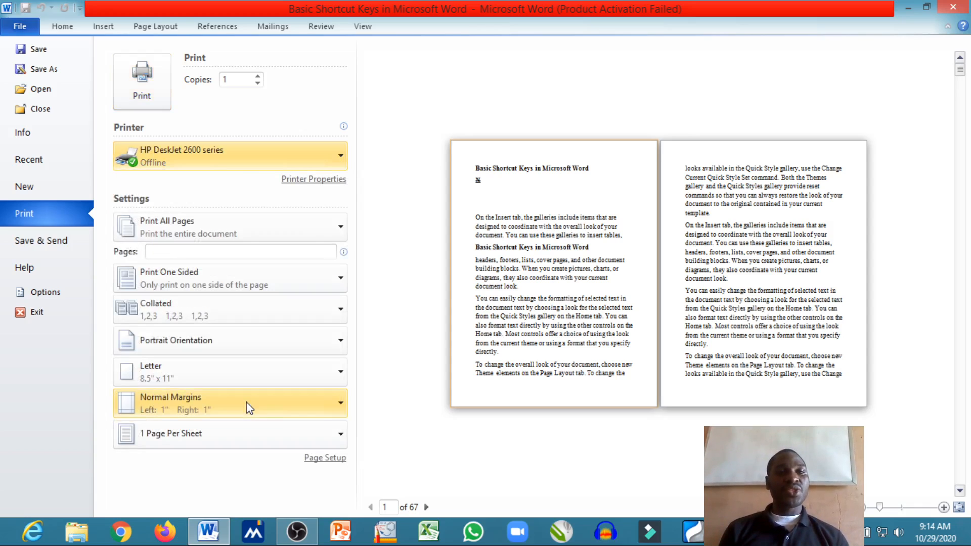
# Set the number of print copies to 30
pyautogui.click(257, 76)
pyautogui.click(257, 75)
pyautogui.click(256, 74)
pyautogui.click(257, 74)
pyautogui.click(258, 75)
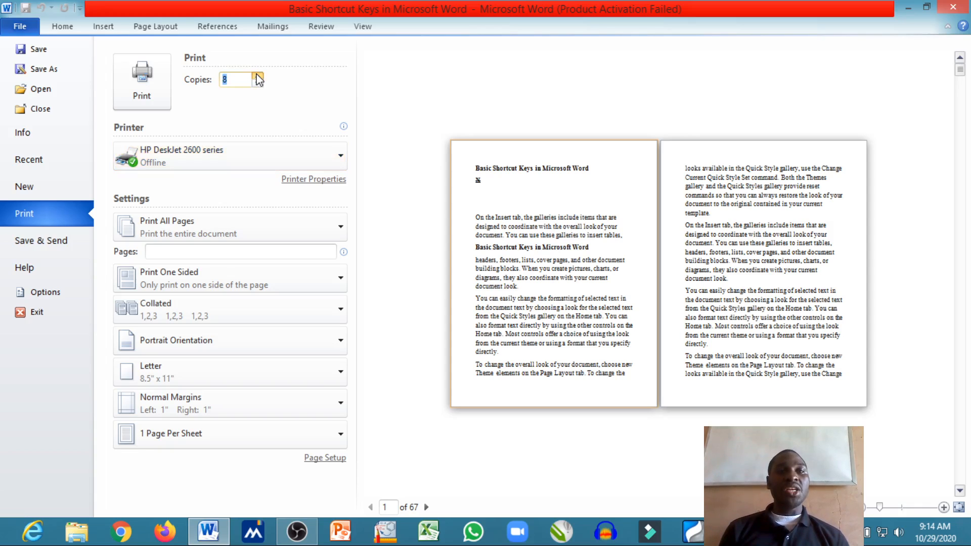
pyautogui.click(257, 76)
pyautogui.click(258, 75)
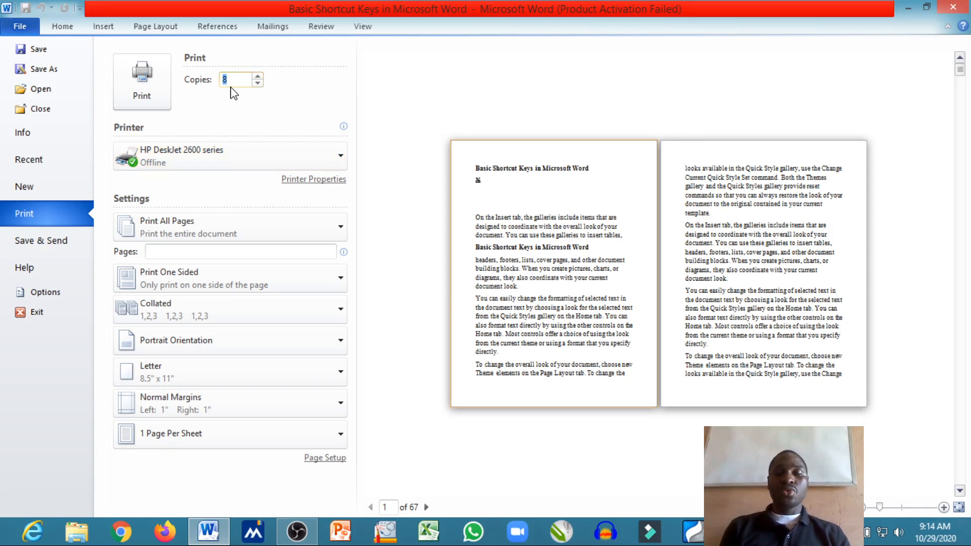
pyautogui.press('BackSpace')
pyautogui.write('30')
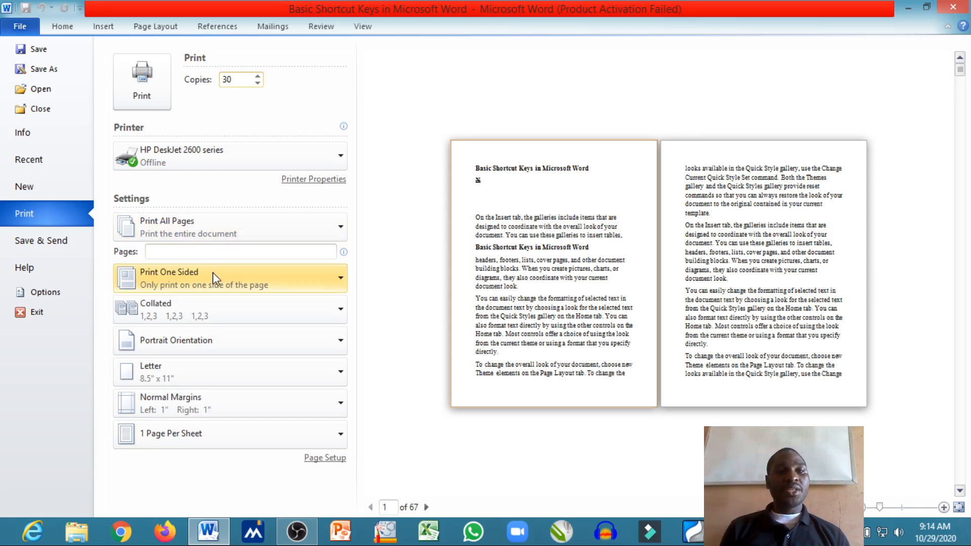
# Examine the one-sided and double-sided printing options and return to the document without printing
pyautogui.click(343, 279)
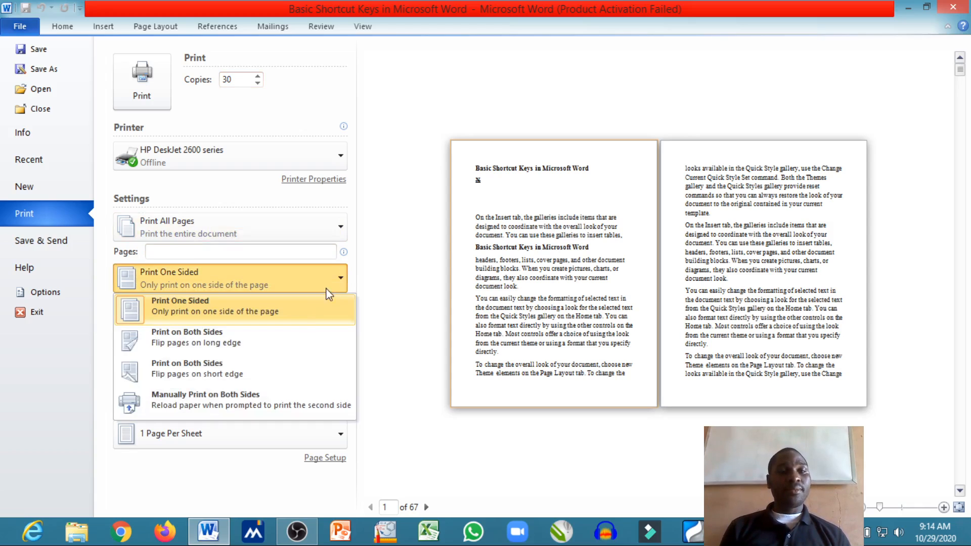
pyautogui.click(389, 315)
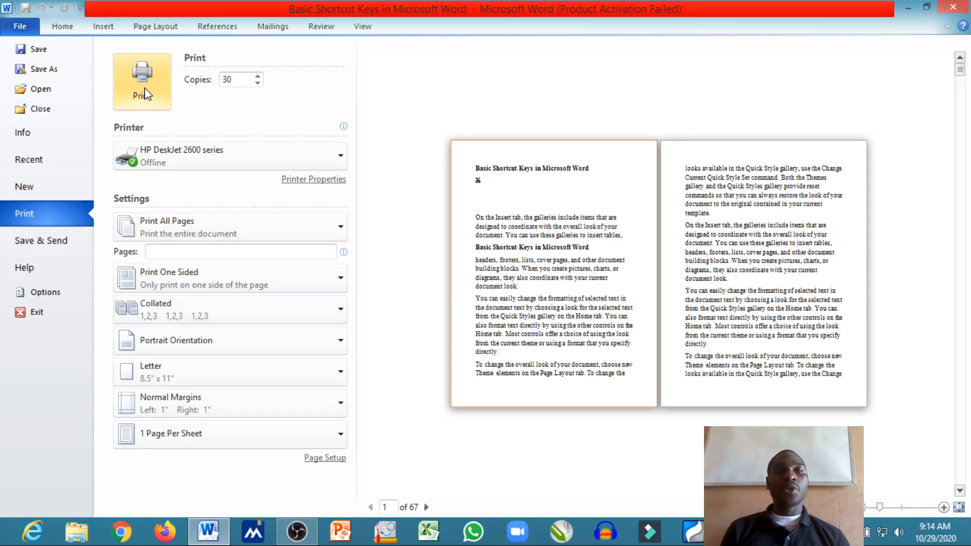
pyautogui.click(69, 30)
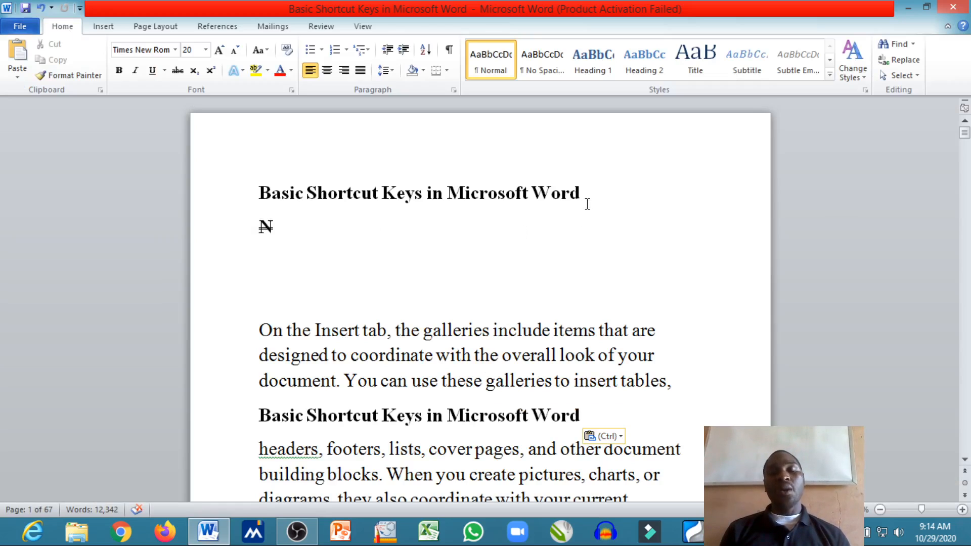
# Underline and italicize the first title, "Basic Shortcut Keys in Microsoft Word"
pyautogui.moveTo(586, 203); pyautogui.dragTo(273, 201)
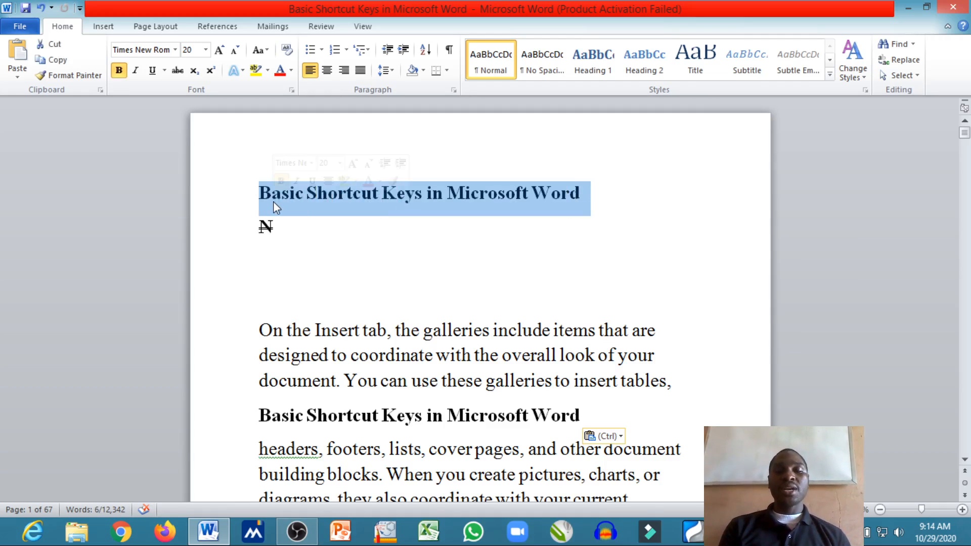
pyautogui.hotkey('ctrl', 'u')
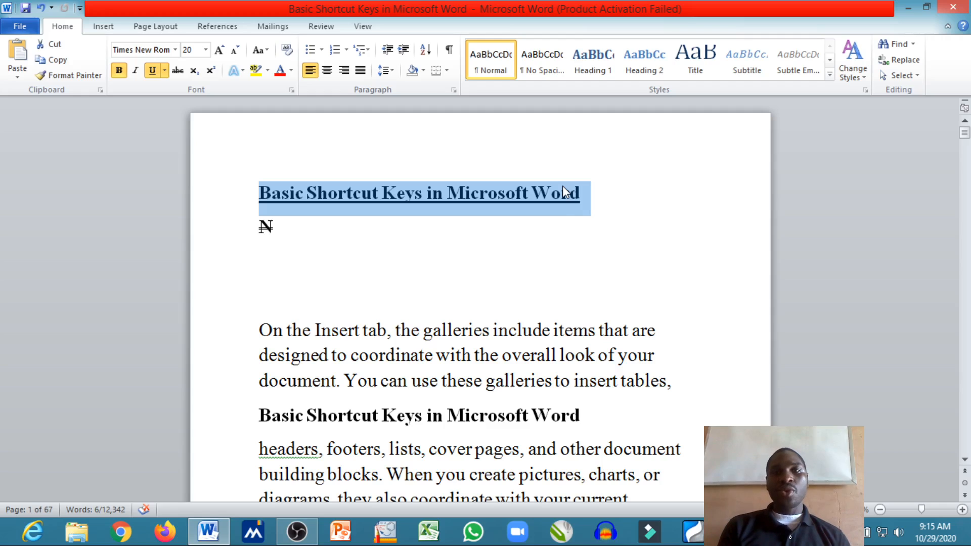
pyautogui.hotkey('ctrl', 'i')
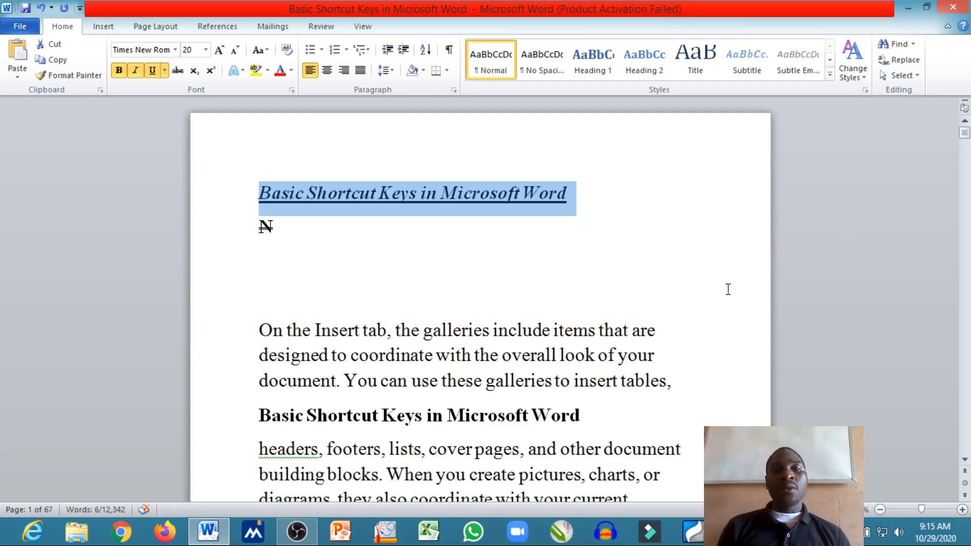
# Split the paragraph starting "On the Insert tab" onto new lines after "include", "coordinate" and "document."
pyautogui.click(551, 330)
pyautogui.press('Return')
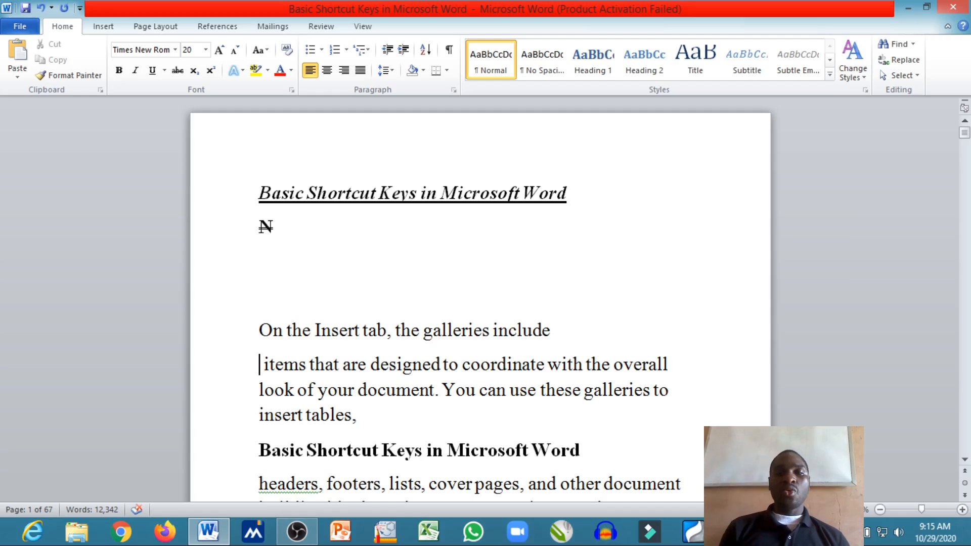
pyautogui.click(549, 370)
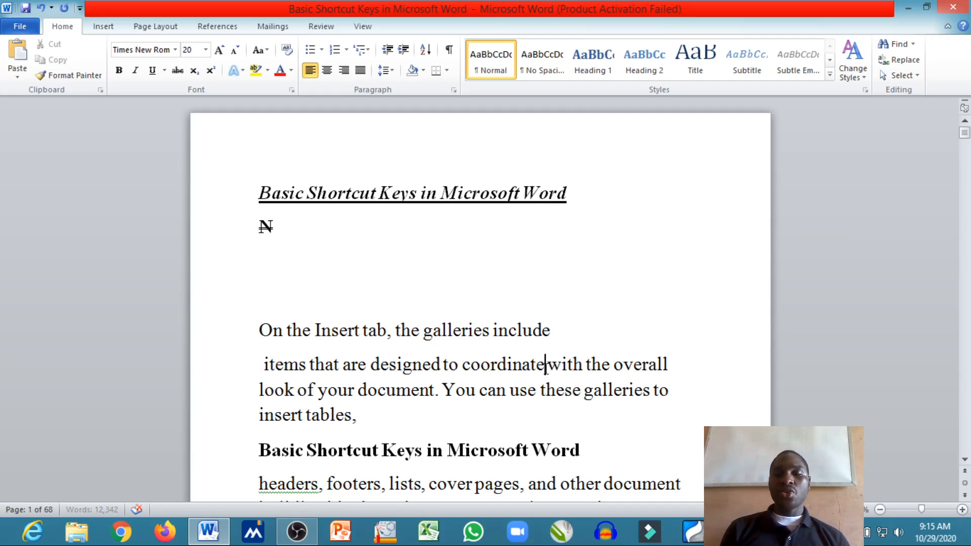
pyautogui.press('Return')
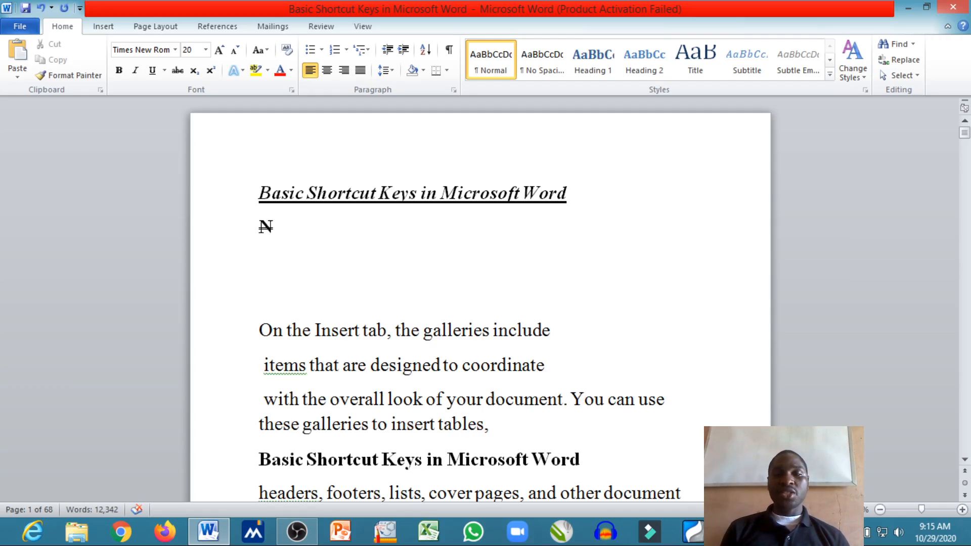
pyautogui.click(572, 399)
pyautogui.press('Return')
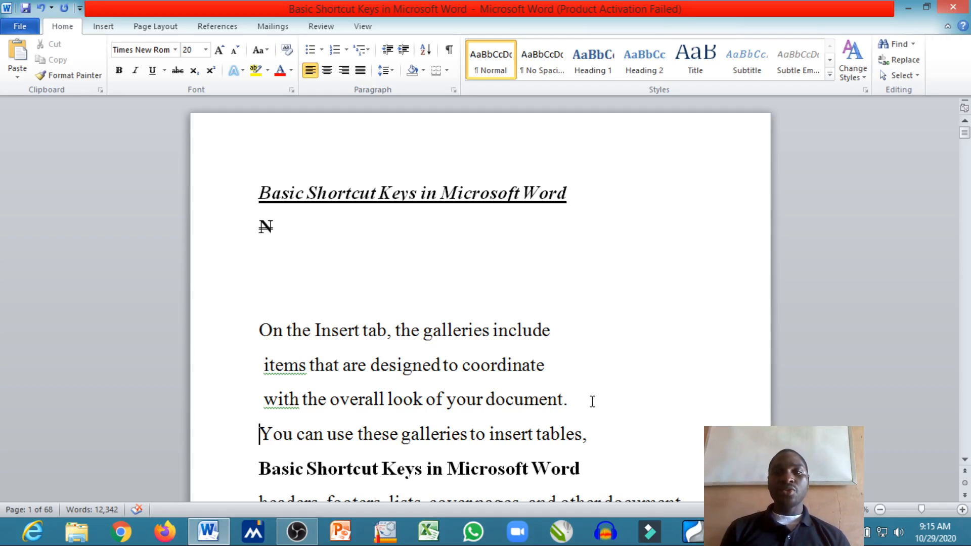
# Justify the three lines from "On the Insert tab" to "look of your document." and change them to right alignment
pyautogui.moveTo(592, 401); pyautogui.dragTo(255, 347)
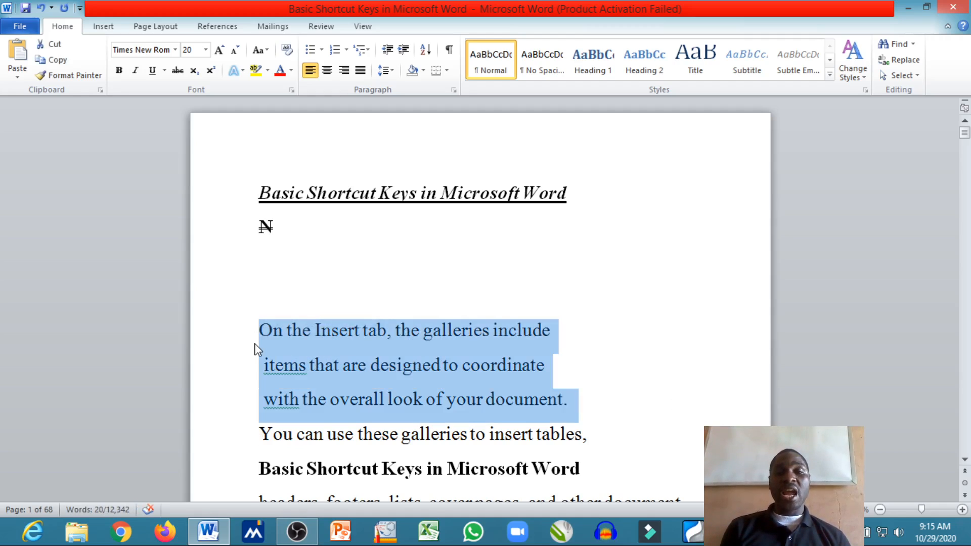
pyautogui.hotkey('ctrl', 'j')
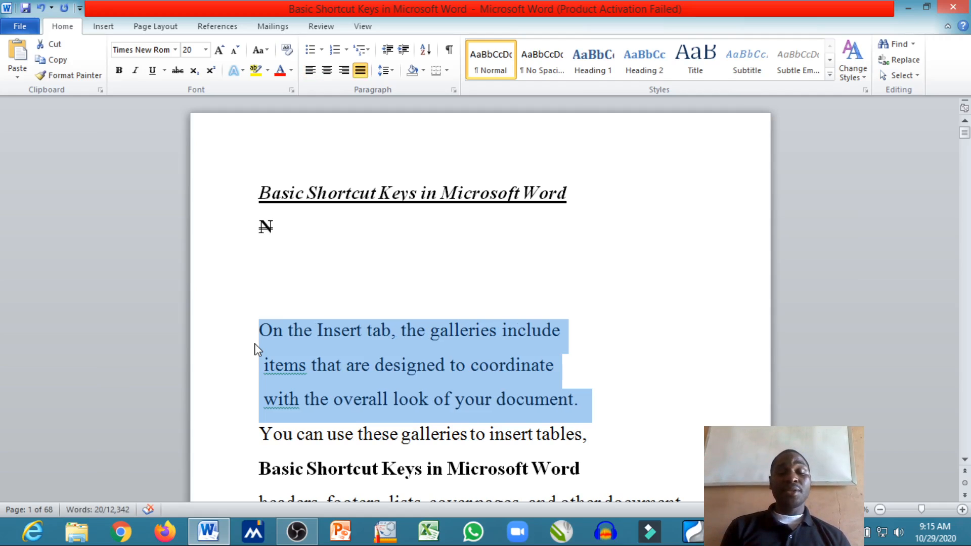
pyautogui.hotkey('ctrl', 'r')
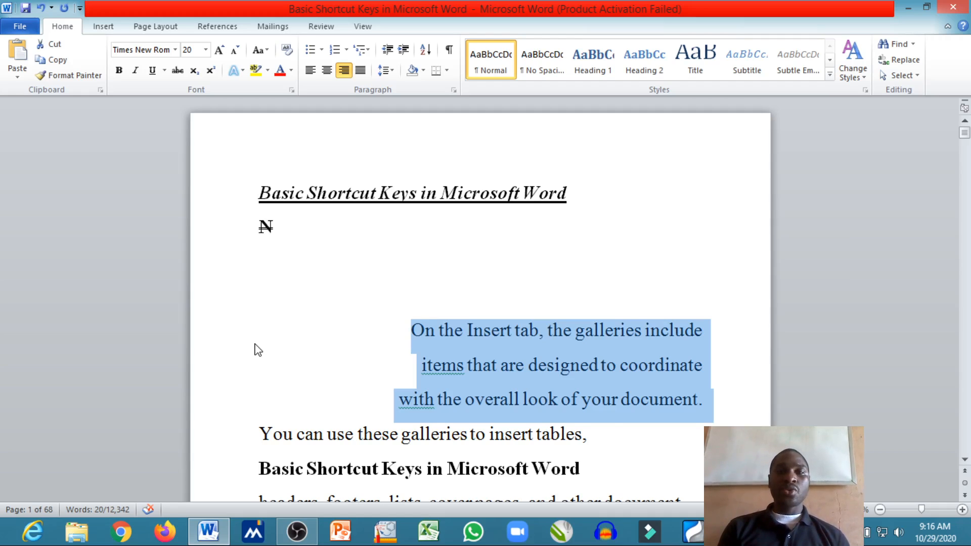
# Create a new blank document and switch back to the "Basic Shortcut Keys in Microsoft Word" document
pyautogui.hotkey('ctrl', 'n')
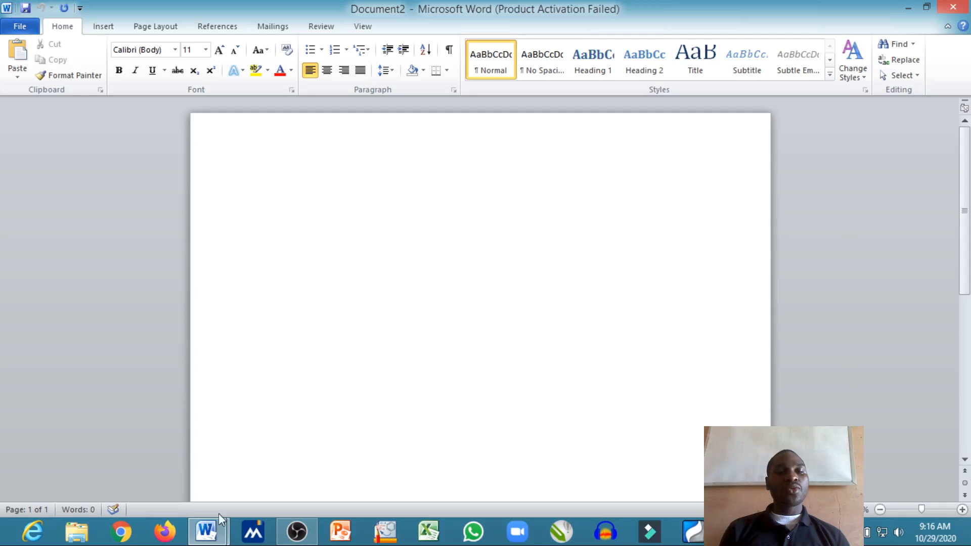
pyautogui.moveTo(213, 527)
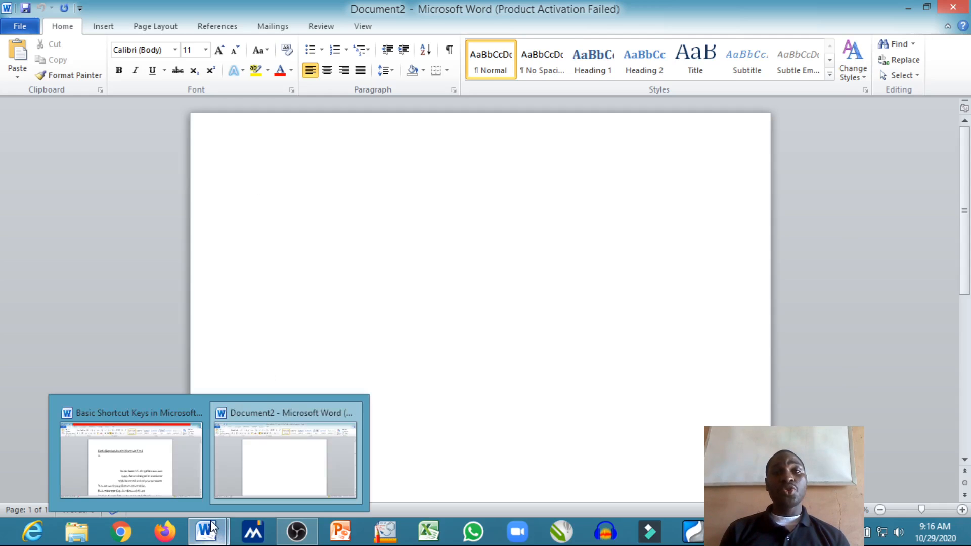
pyautogui.click(152, 466)
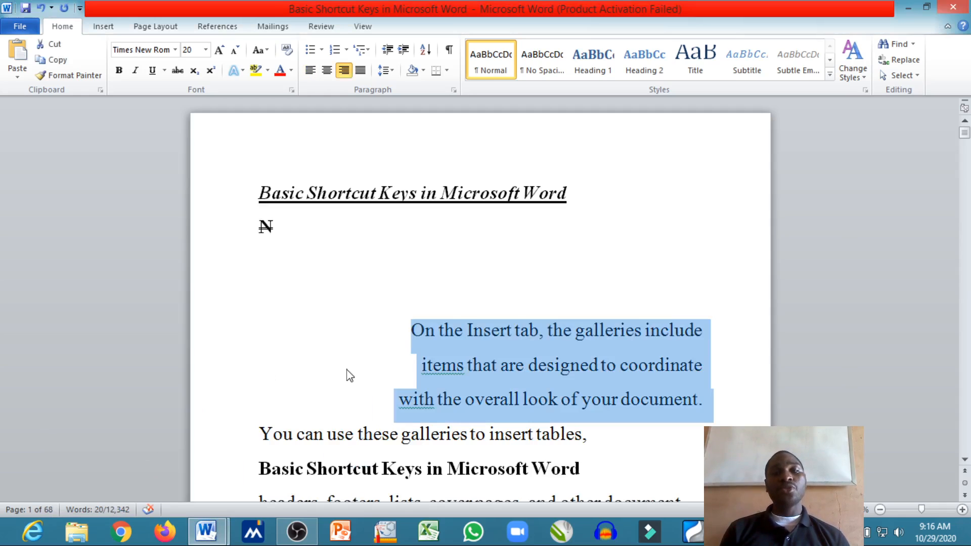
# Center the first title and the "N" line below it, and return both to left alignment
pyautogui.click(335, 368)
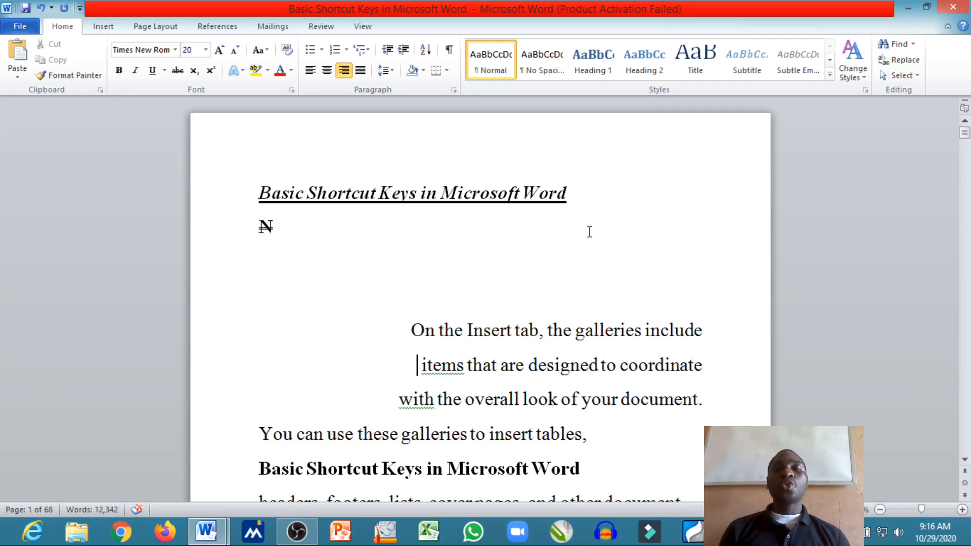
pyautogui.moveTo(586, 227); pyautogui.dragTo(263, 182)
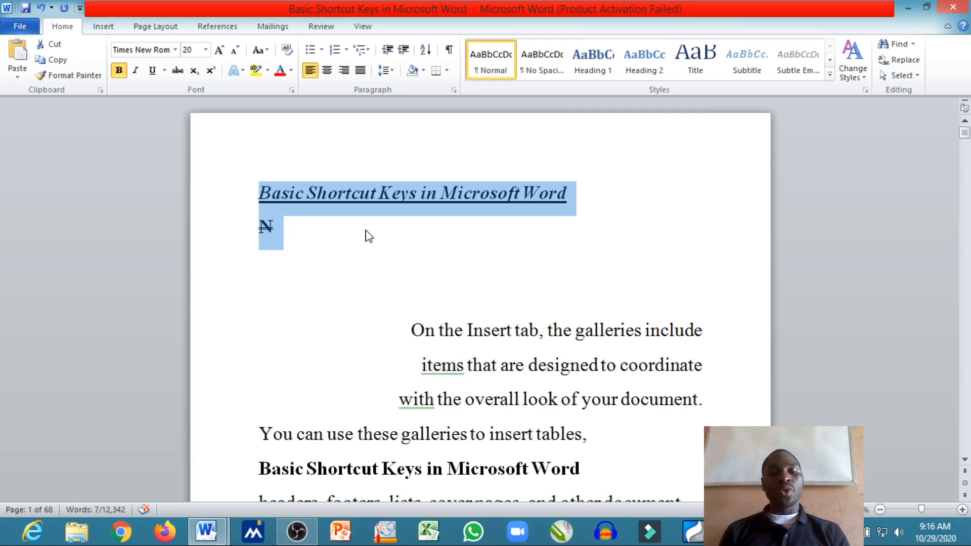
pyautogui.hotkey('ctrl', 'e')
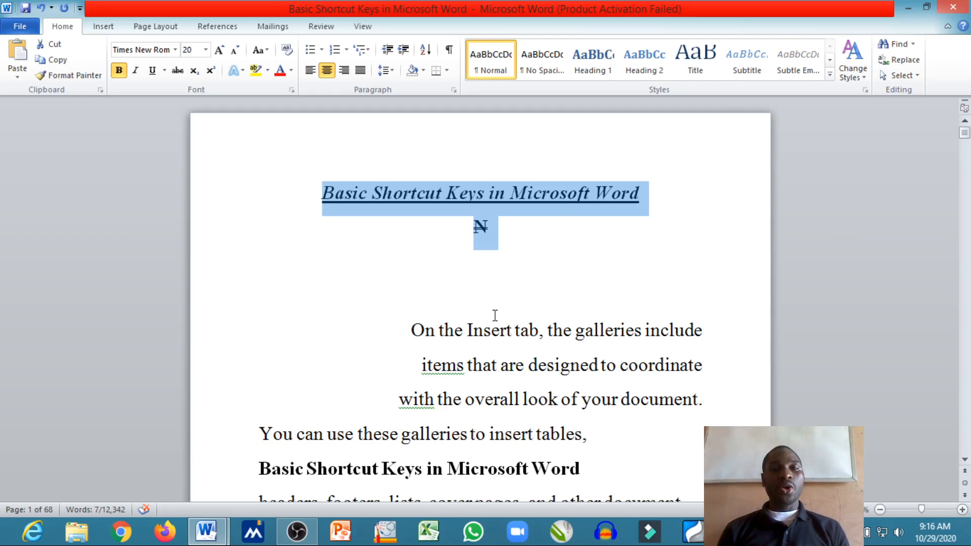
pyautogui.hotkey('ctrl', 'l')
# Justify the text of the entire document and check the paragraphs further down
pyautogui.hotkey('ctrl', 'a')
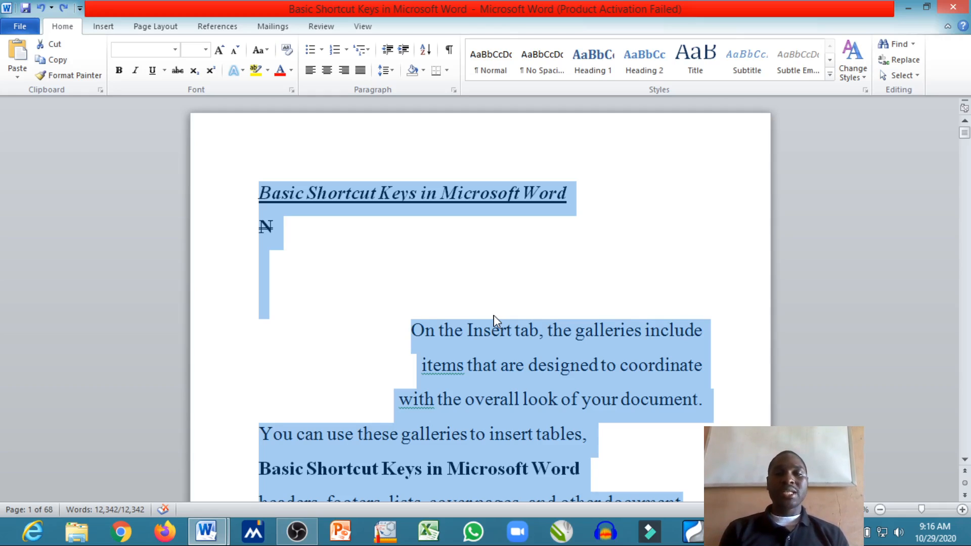
pyautogui.hotkey('ctrl', 'j')
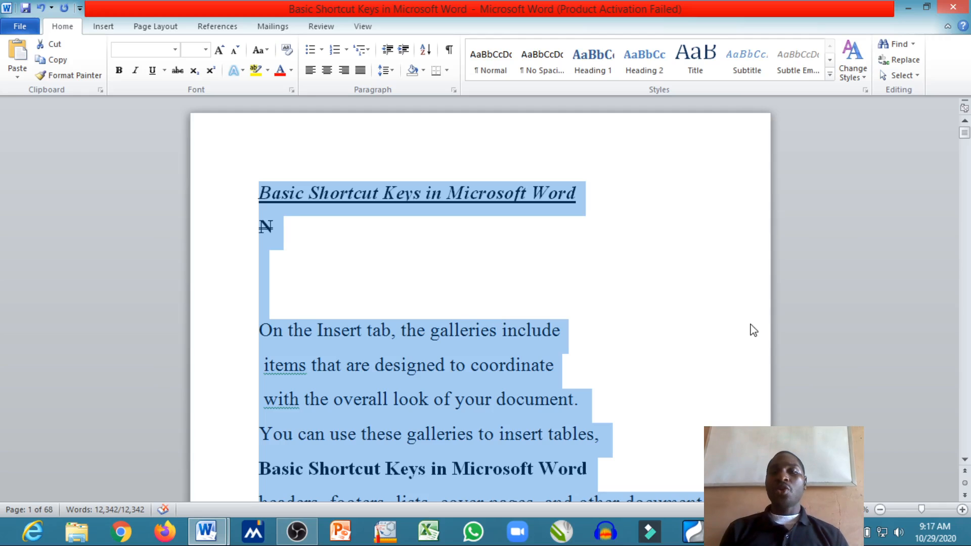
pyautogui.moveTo(964, 133); pyautogui.dragTo(966, 150)
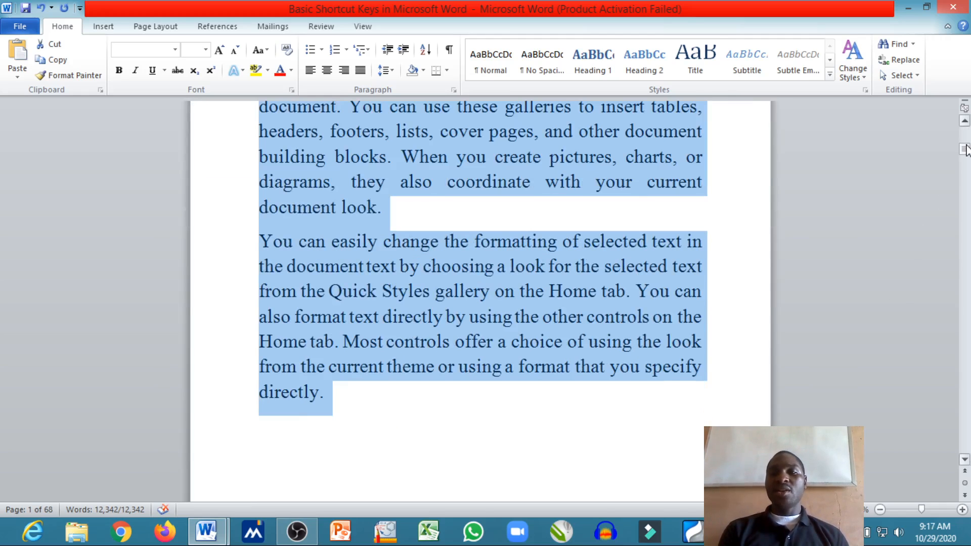